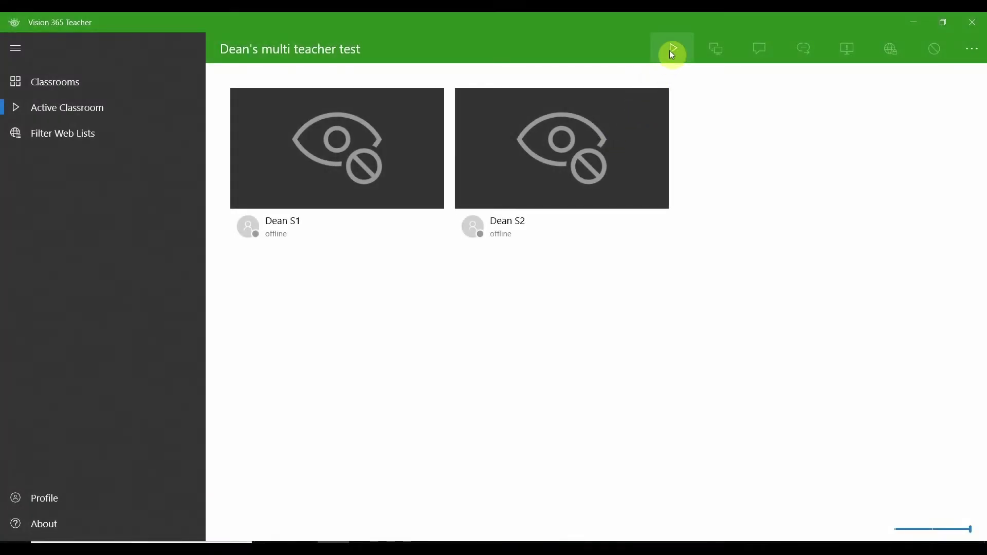
- Start the class session for the active classroom so the students' screens are monitored
click(670, 51)
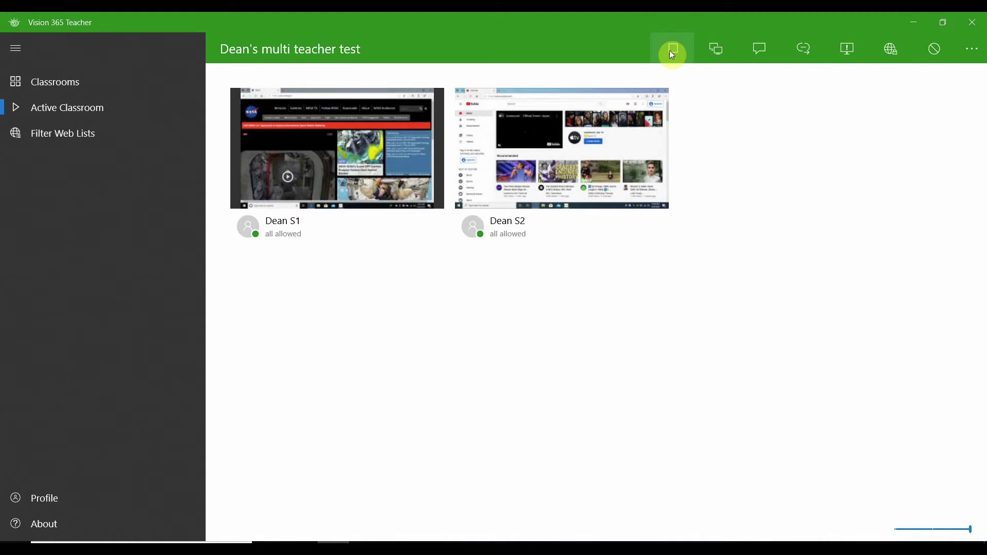
click(671, 53)
- Copy the newsela.com address from the browser and push it as a link to the whole class
click(802, 49)
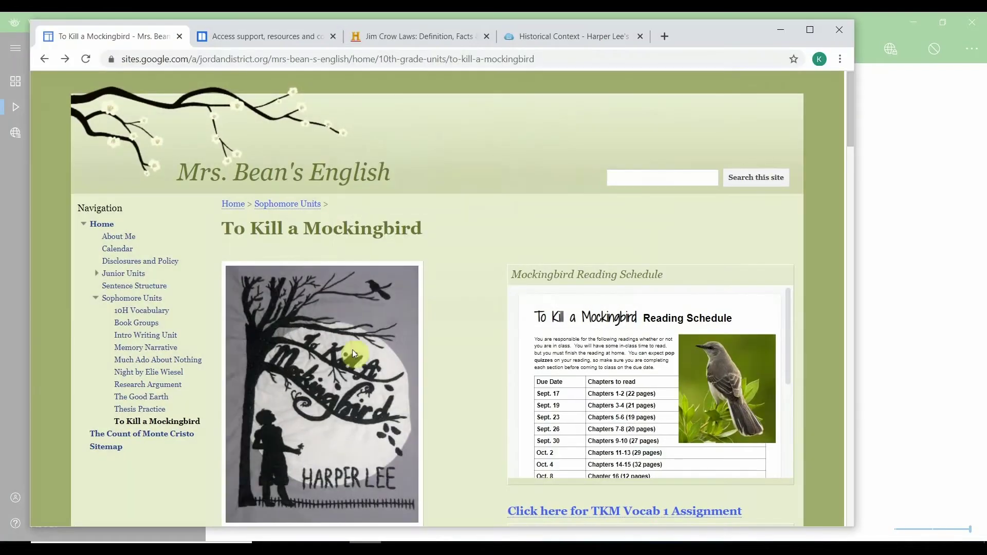
click(278, 37)
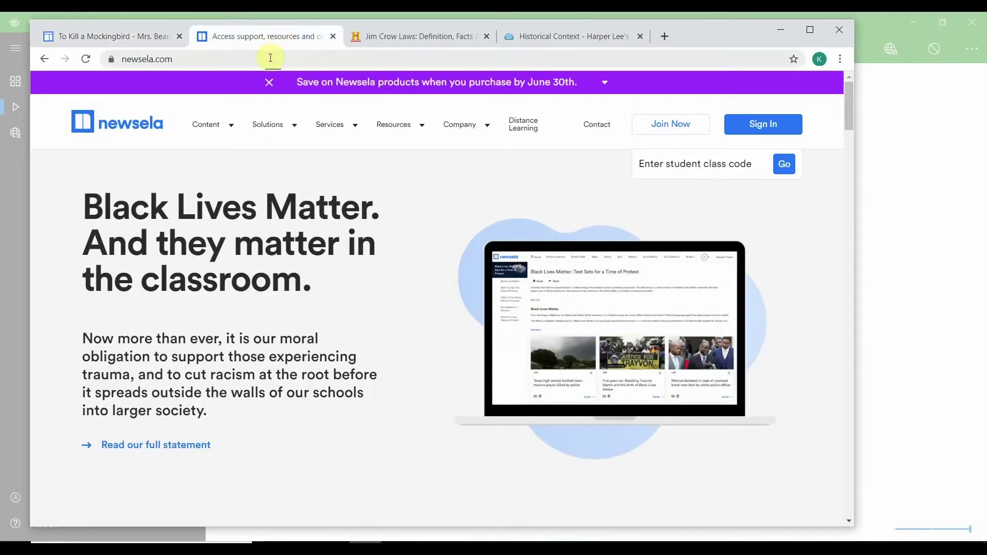
click(269, 58)
key(ctrl+c)
click(779, 29)
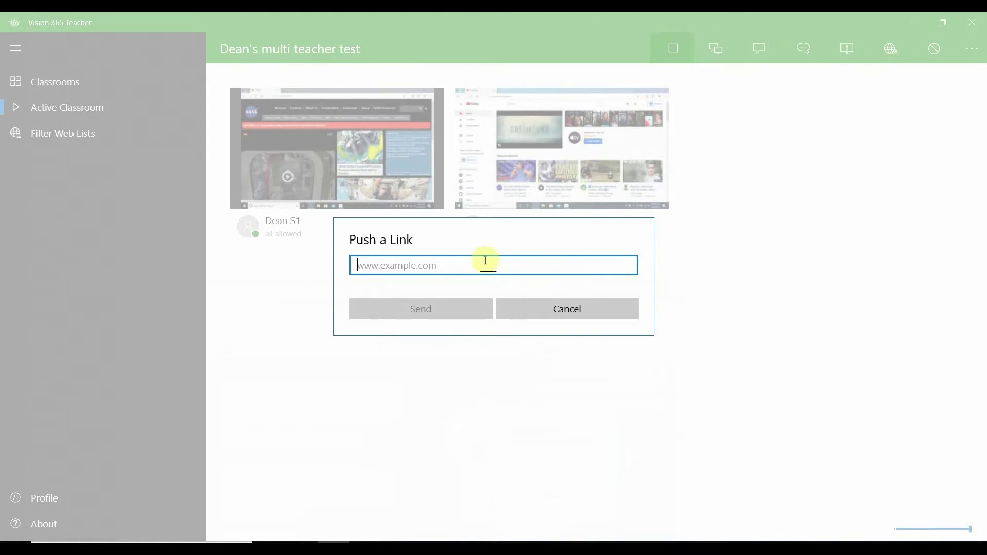
key(ctrl+v)
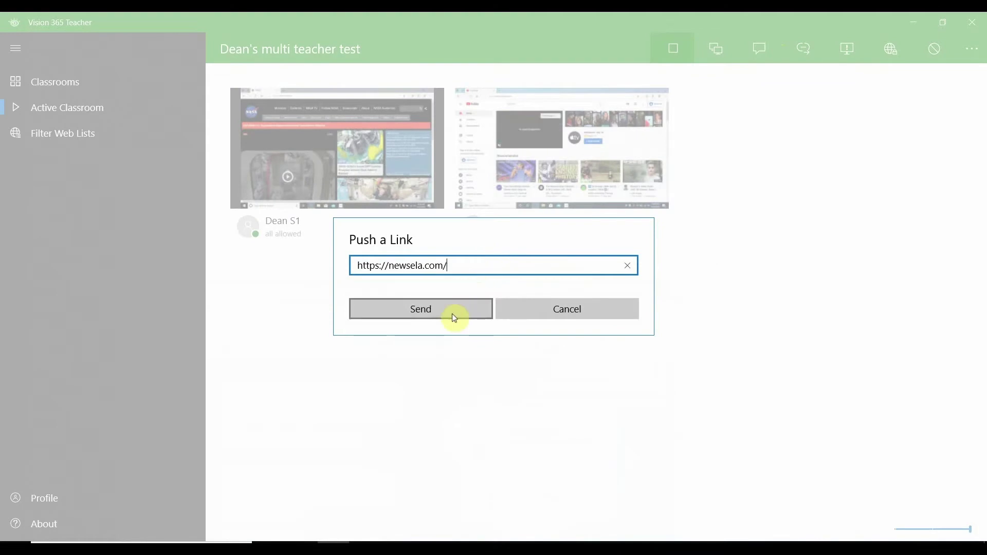
click(452, 314)
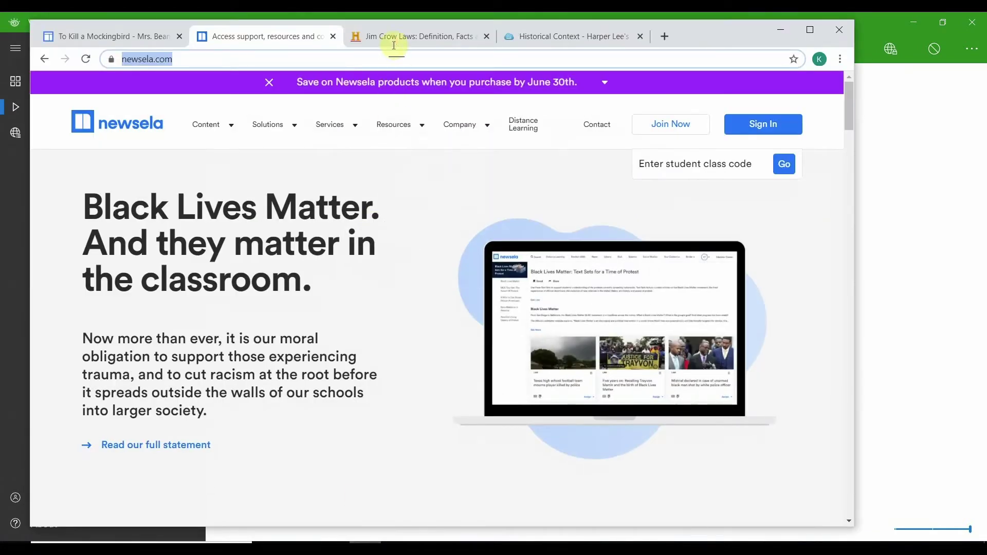
- Copy the Jim Crow laws page address, history.com/topics/early-20th-century-us/jim-crow-laws, from the browser and push it to the whole class
click(392, 38)
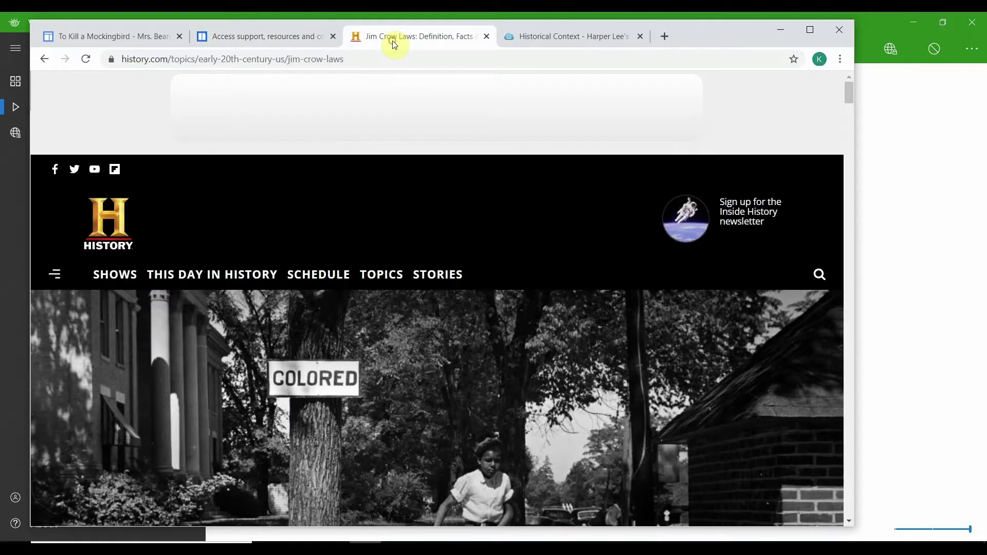
click(379, 59)
key(ctrl+c)
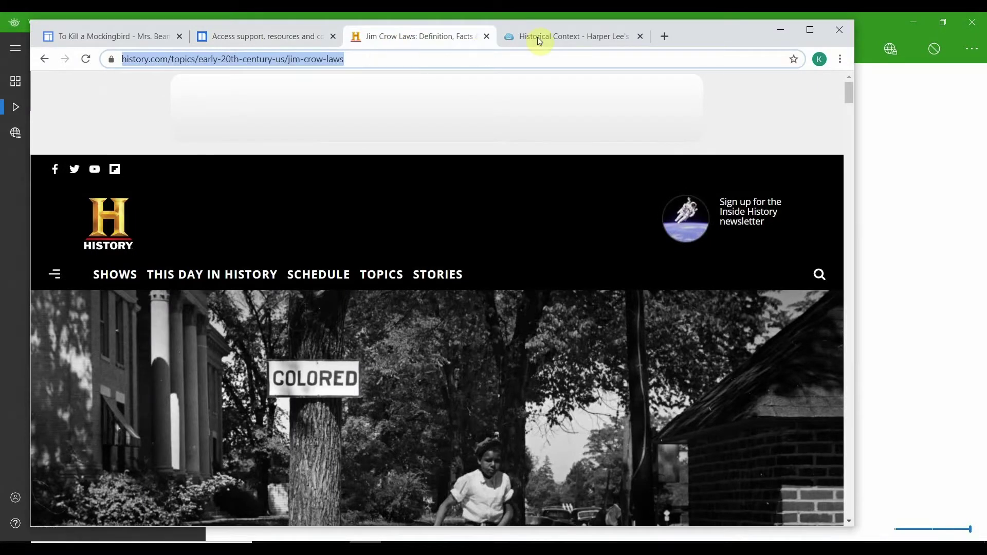
click(779, 29)
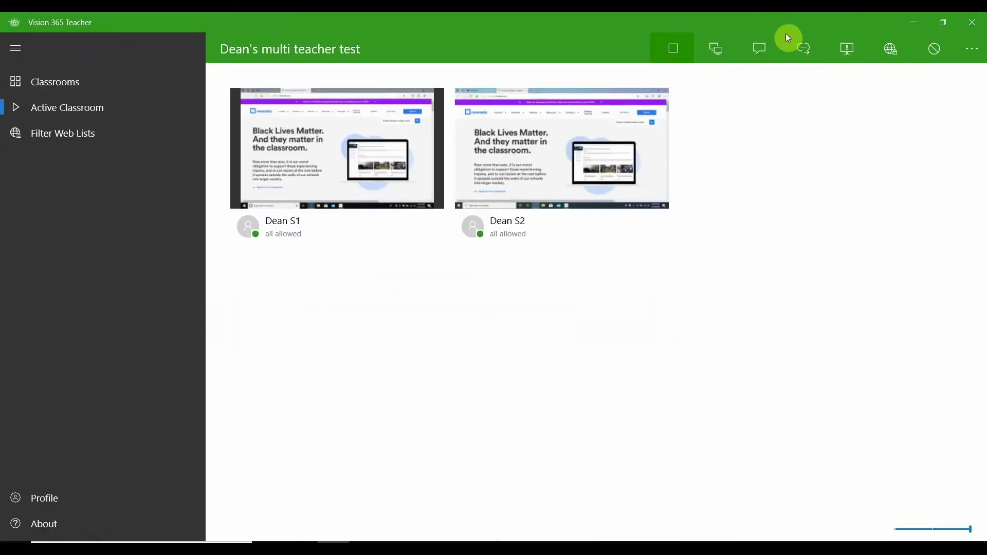
click(795, 43)
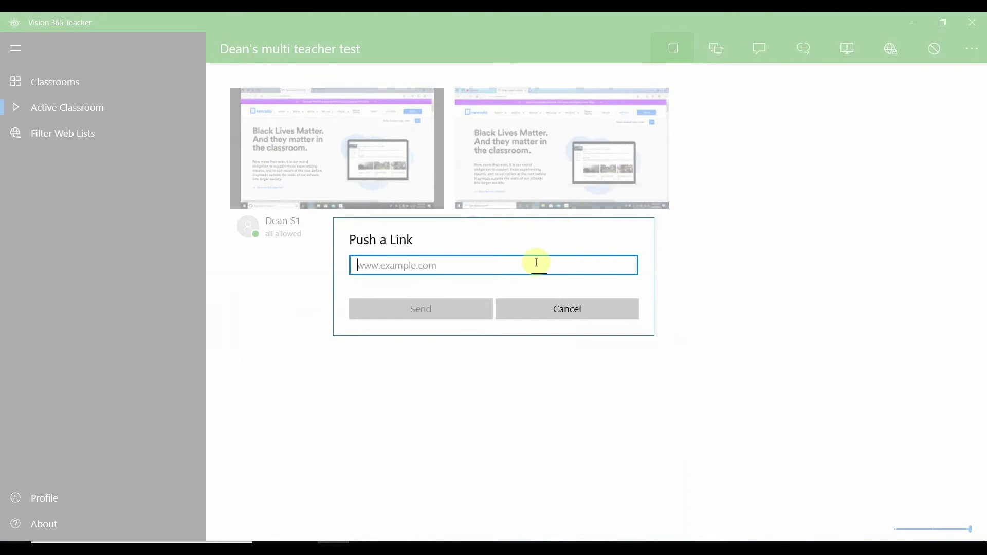
key(ctrl+v)
click(465, 311)
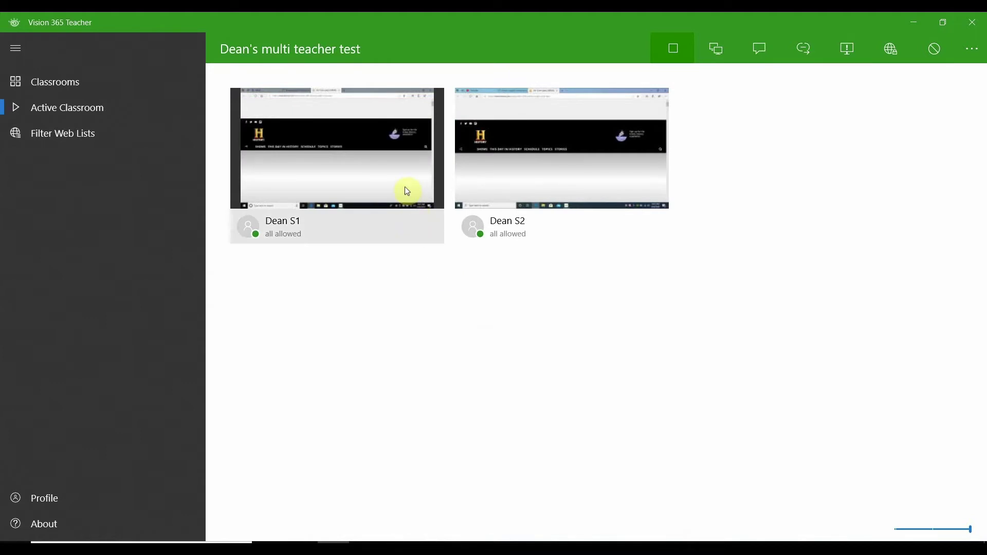
- Push the Historical Context page link, rtnj.libguides.com/c.php?g=638074&p=4516569, from the browser to the first student only, and clear the selection
click(405, 190)
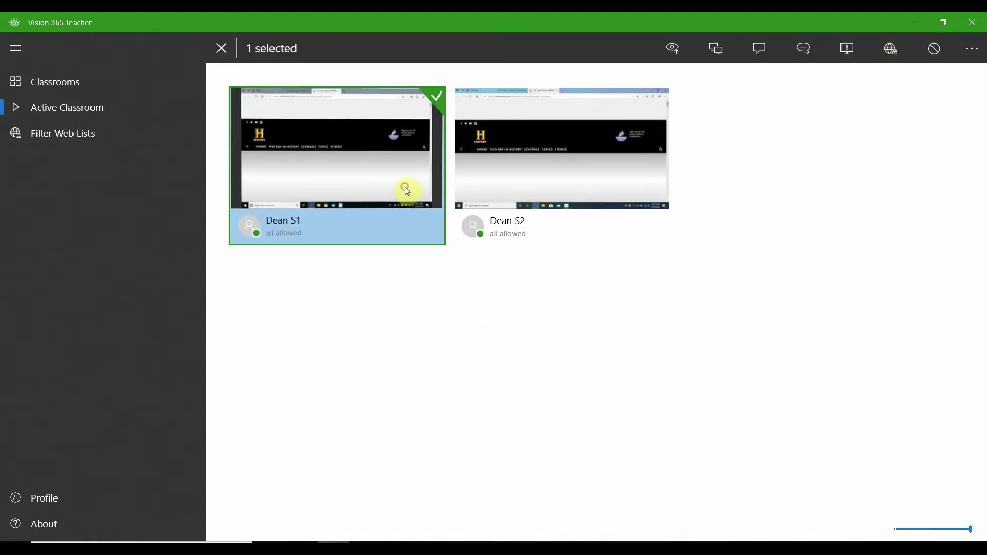
click(808, 39)
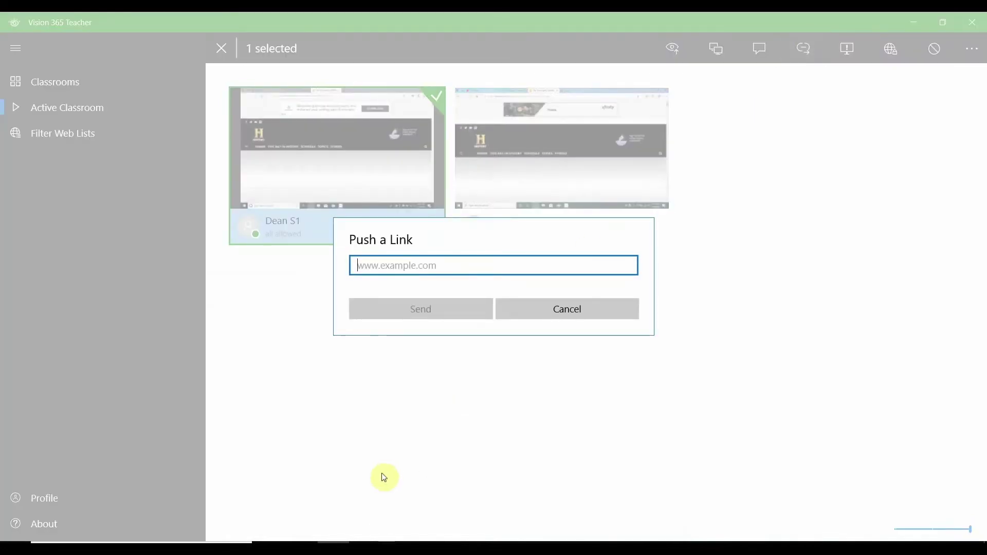
key(alt+Tab)
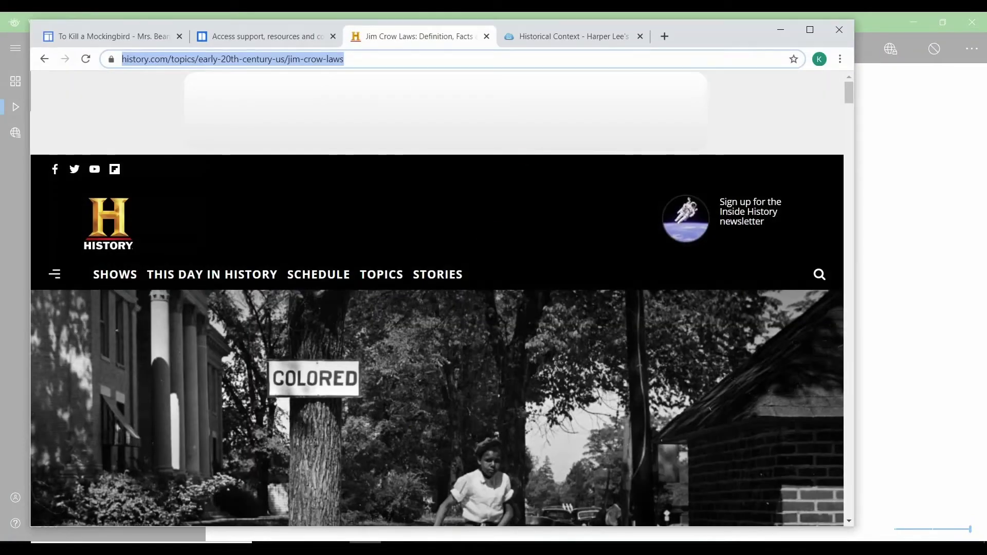
click(561, 36)
click(530, 58)
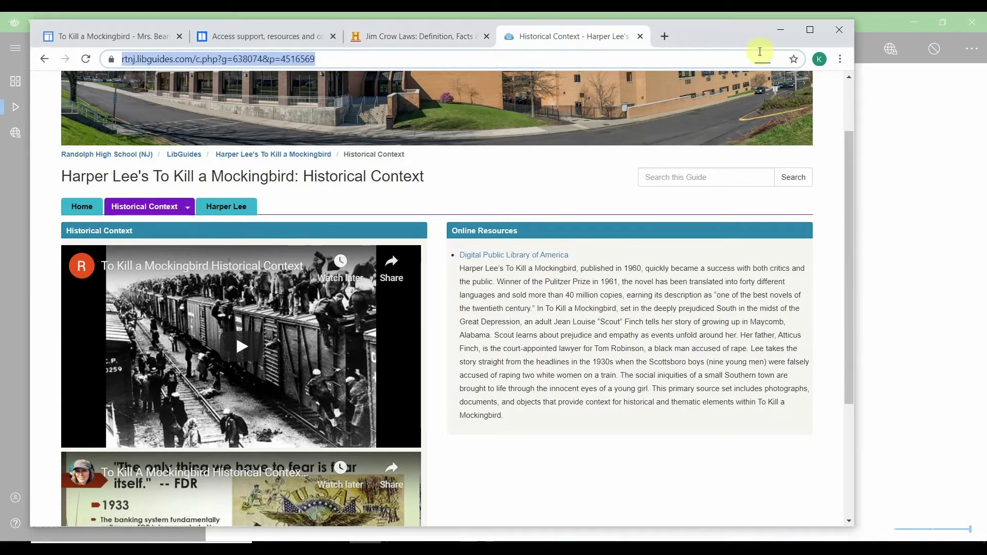
click(780, 29)
click(467, 267)
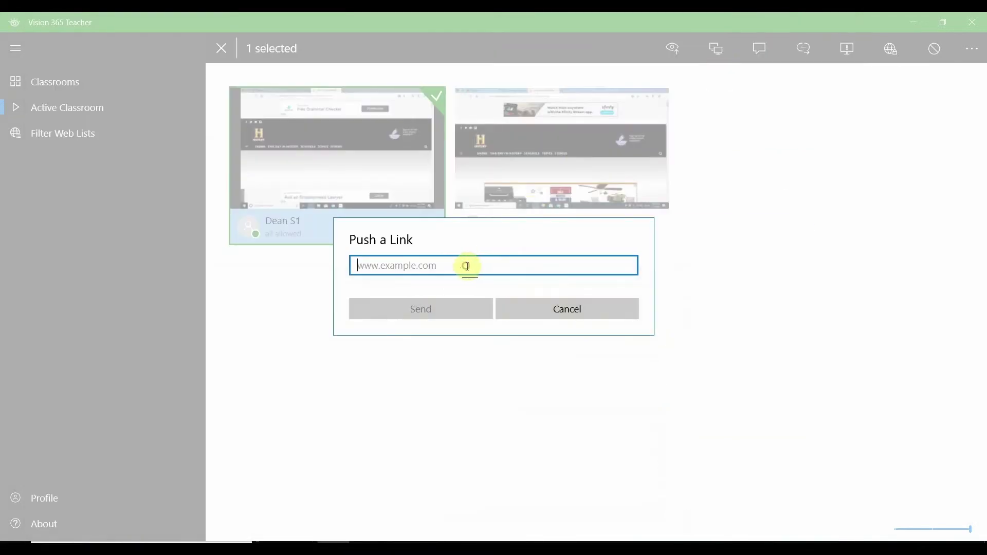
text(https://tlhsj.libguides.com/c.php?g=606076&p=4574569)
click(441, 321)
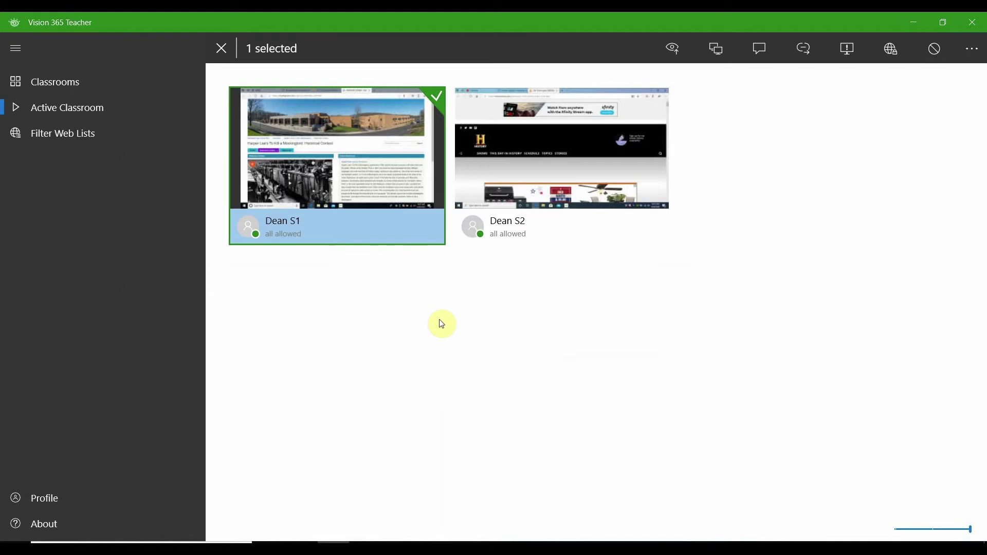
click(411, 180)
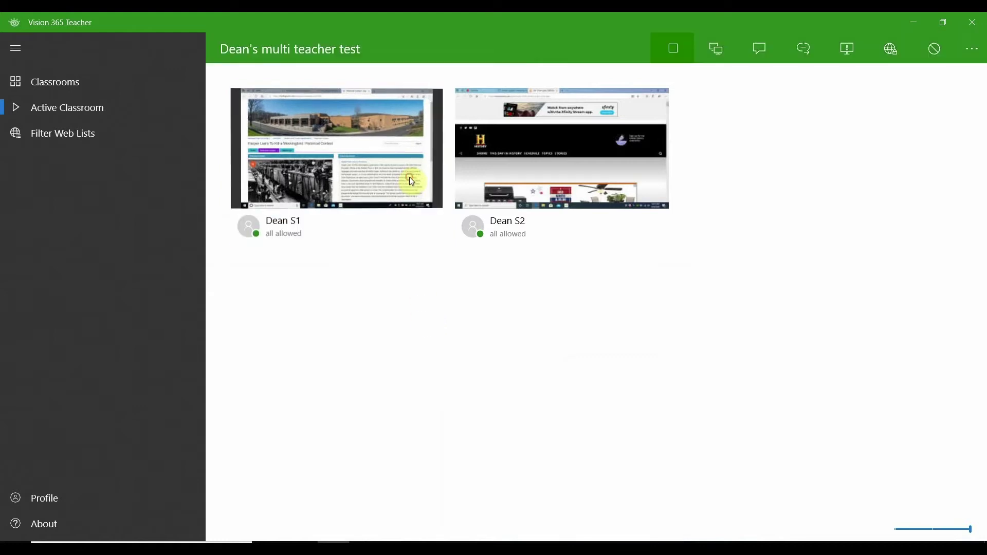
- Enable the "To Kill a Mockingbird - Pre Reading" filter web list and apply web filtering to the whole active classroom
click(106, 143)
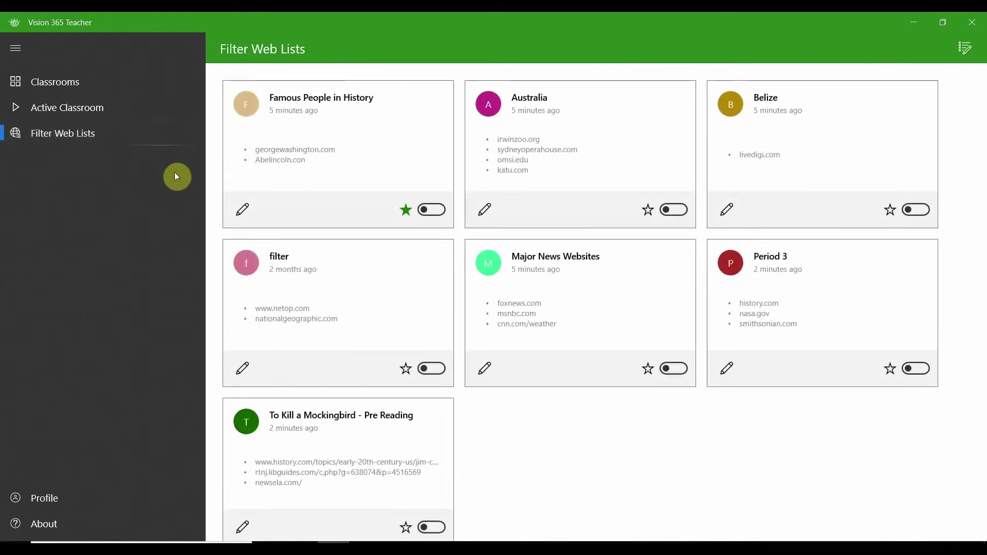
click(432, 528)
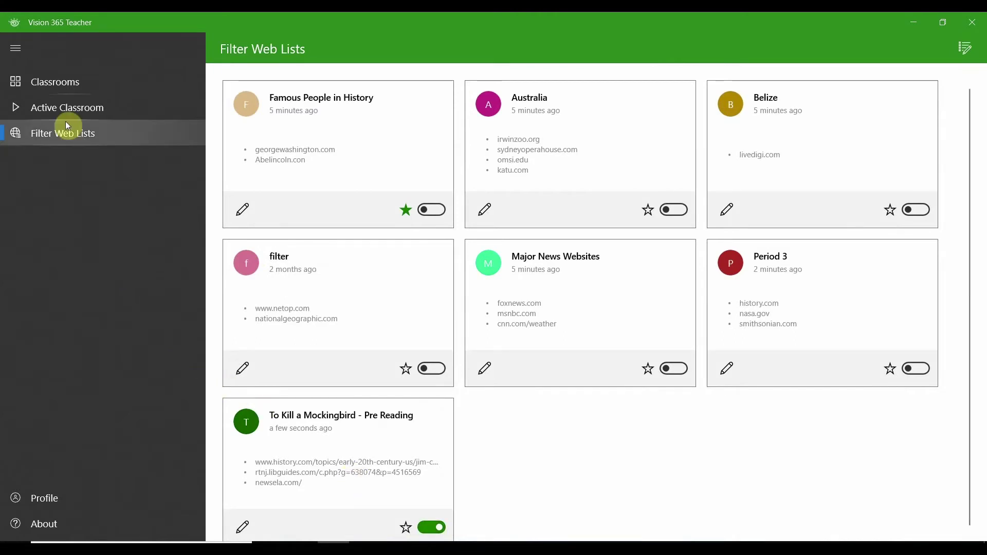
click(63, 108)
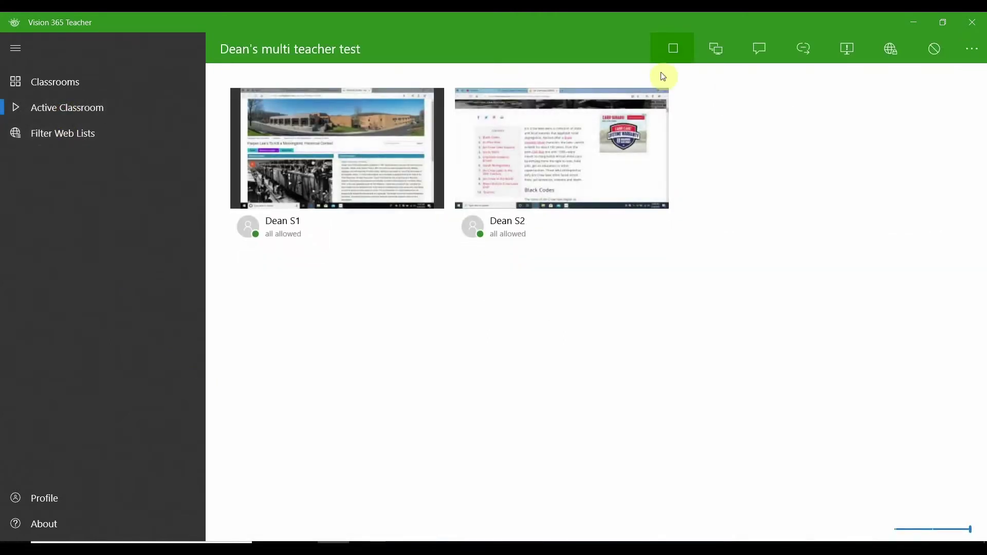
click(881, 60)
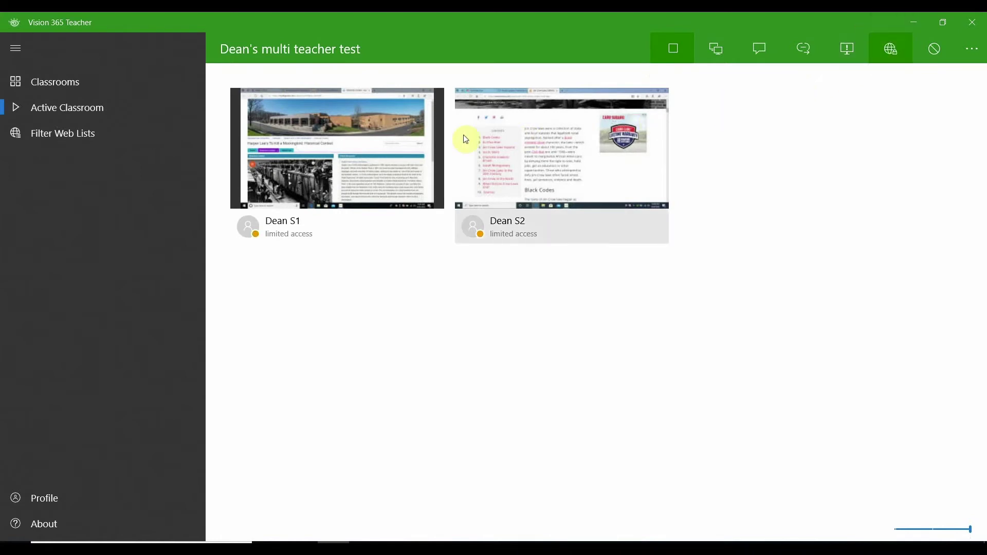
- View the first student's screen in an enlarged window to check their browsing, and close it and clear the selection
click(412, 121)
click(674, 47)
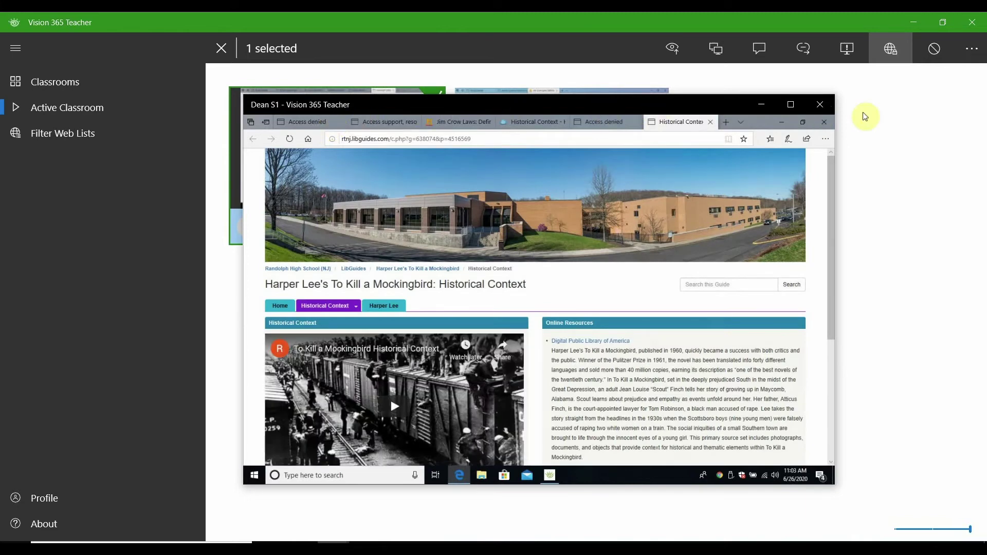
click(826, 105)
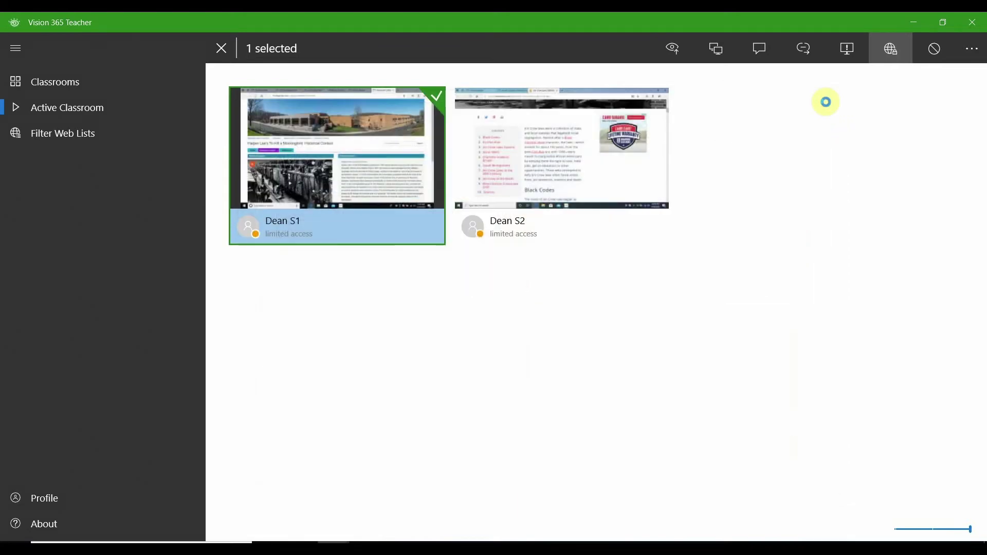
click(426, 97)
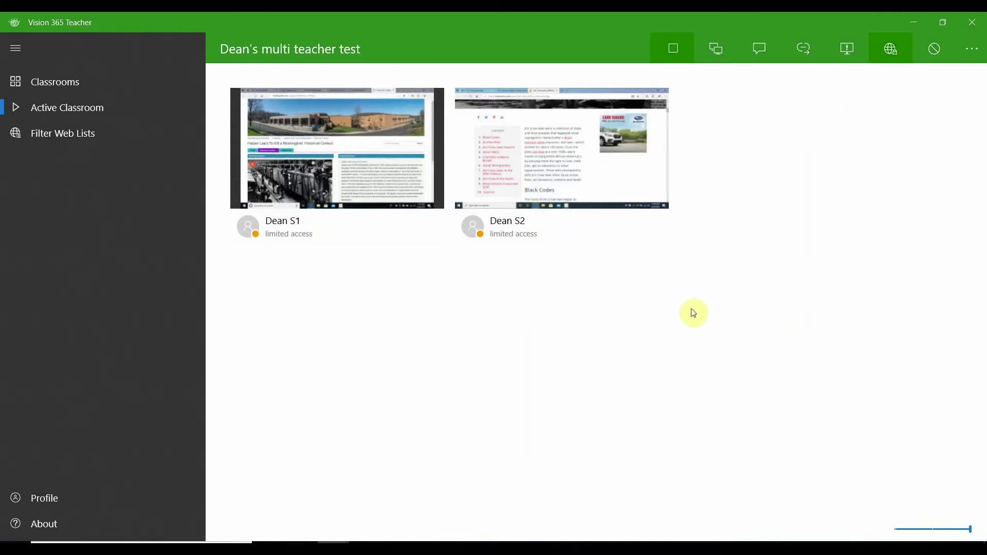
- Lift the class web filter and send everyone the message "You're doing great! We will share out discoveries in 5 minutes- please use the time!"
click(884, 55)
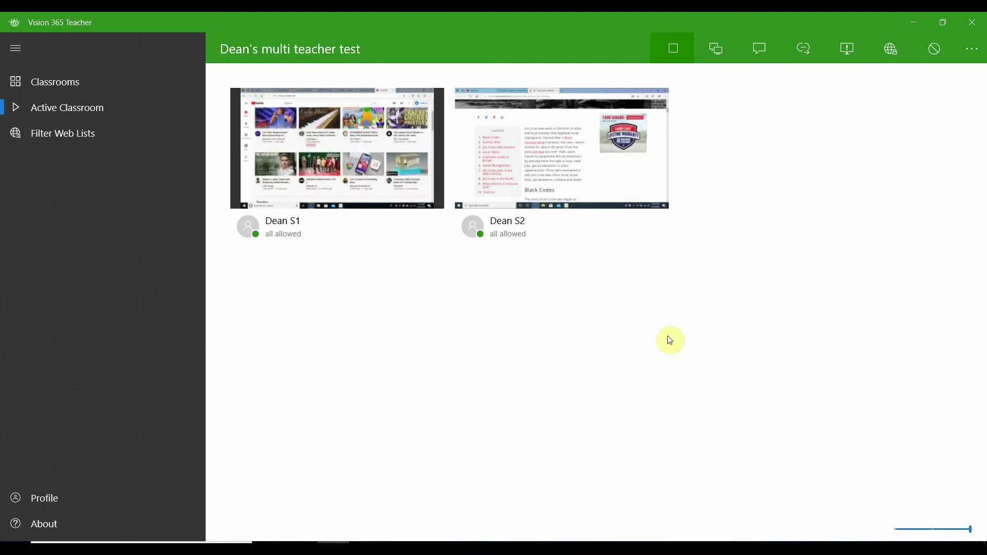
click(763, 53)
text(You're doing)
text(great!)
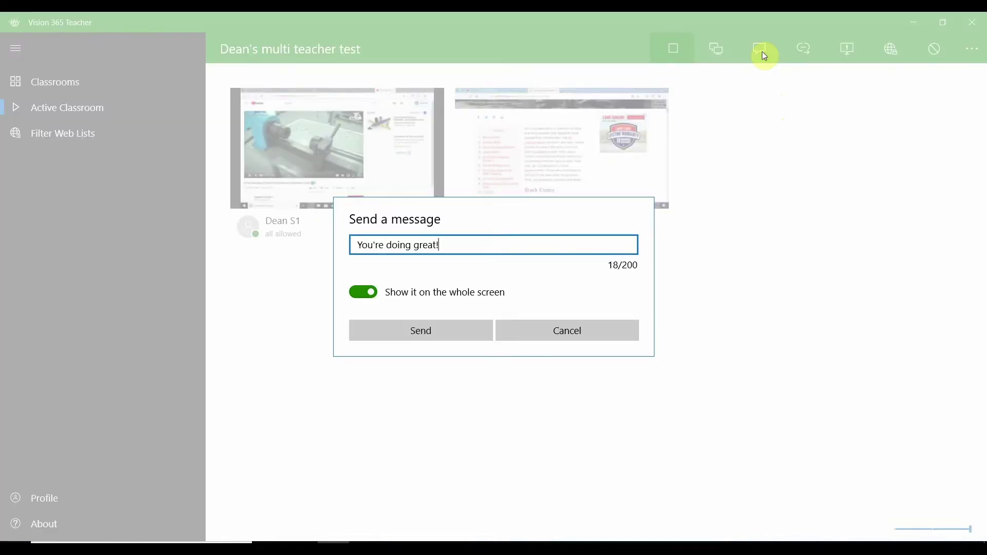
text( We will share out discover)
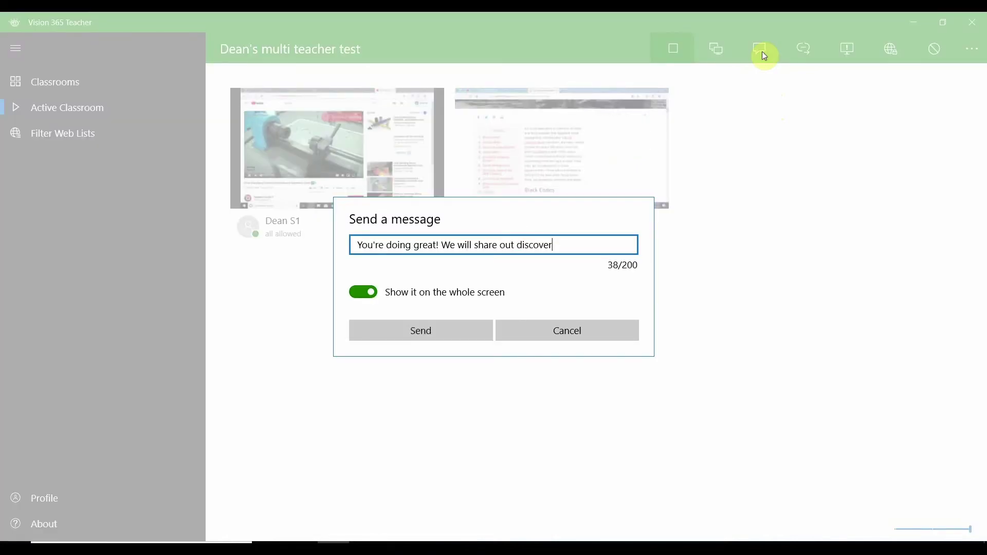
text(ies in 5 minutes- please use the time!)
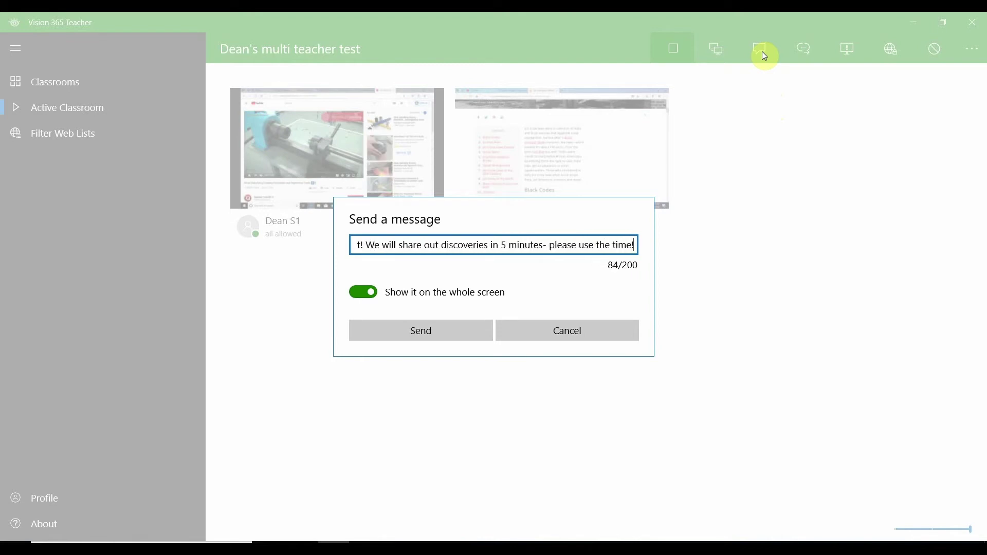
click(439, 331)
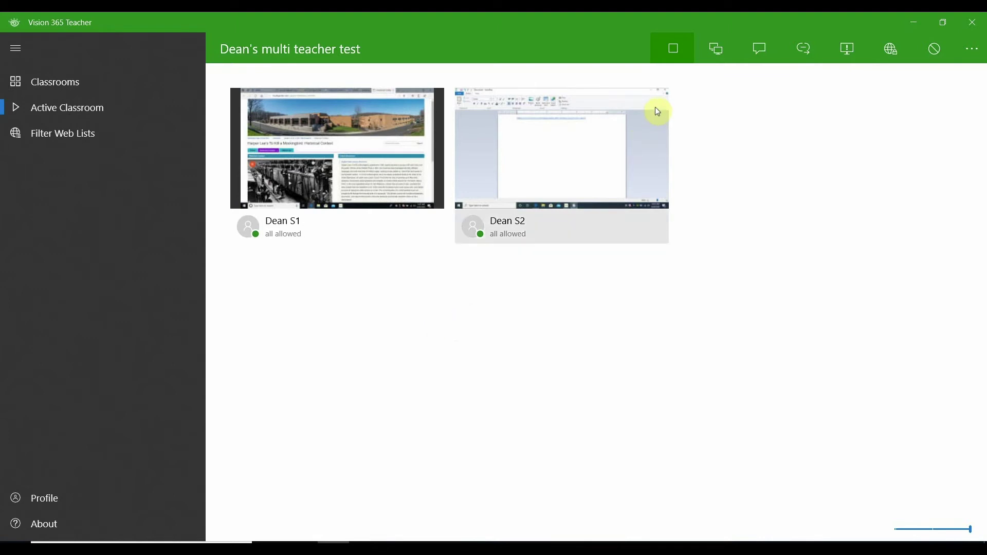
- Send only the second student the message "Start with the main idea. "The main idea of the article is that ____""
click(665, 92)
click(761, 52)
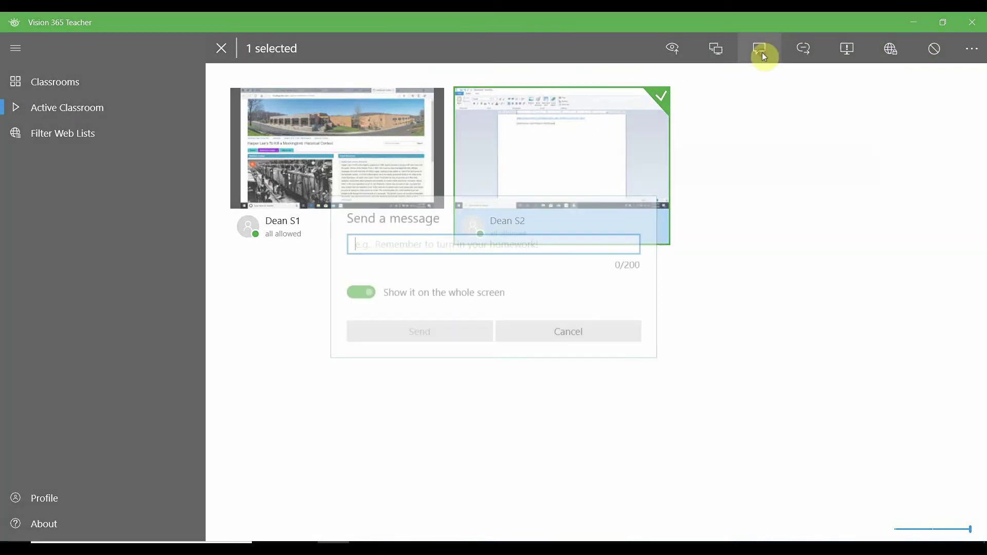
text(Start with the main idea. "The main idea of the article is that ____")
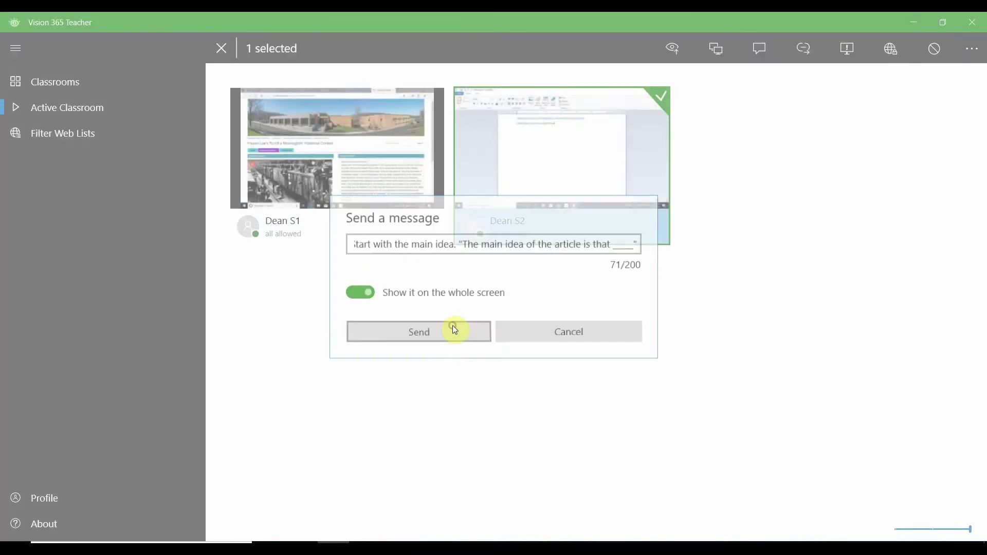
click(454, 330)
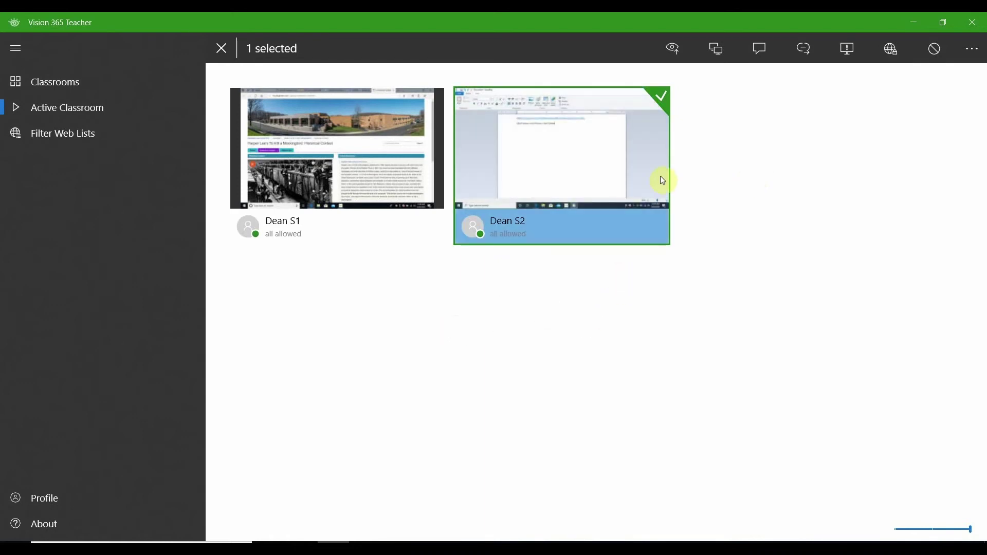
- View the second student's screen in an enlarged window to examine their document
click(668, 50)
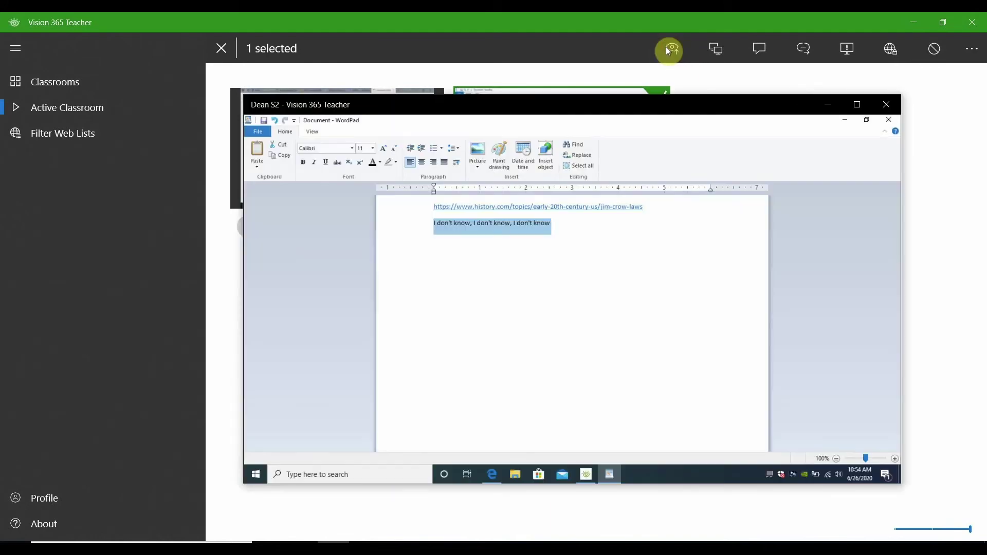
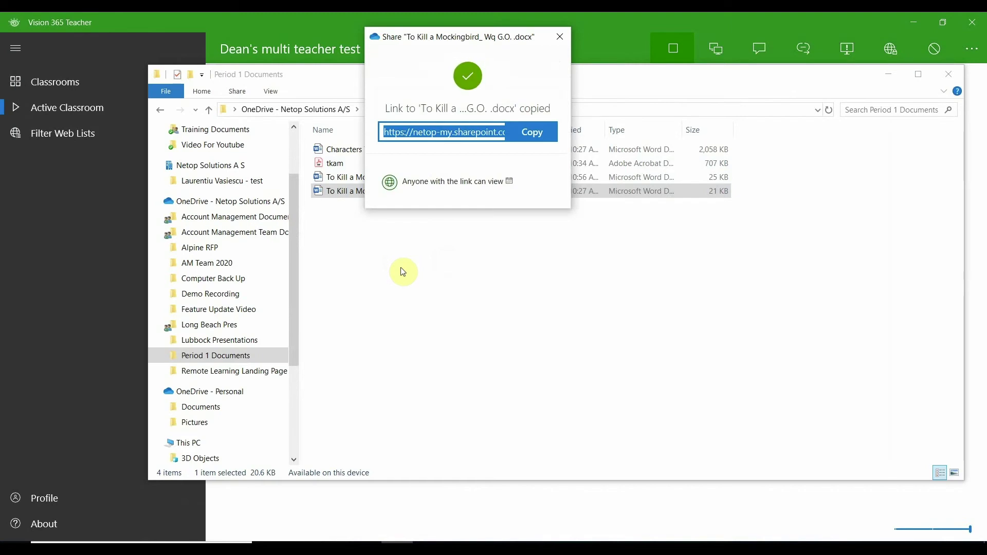
- Push the copied share link to the "To Kill a Mockingbird_ Wq G.O." document to only the second student, and clear the selection
click(560, 37)
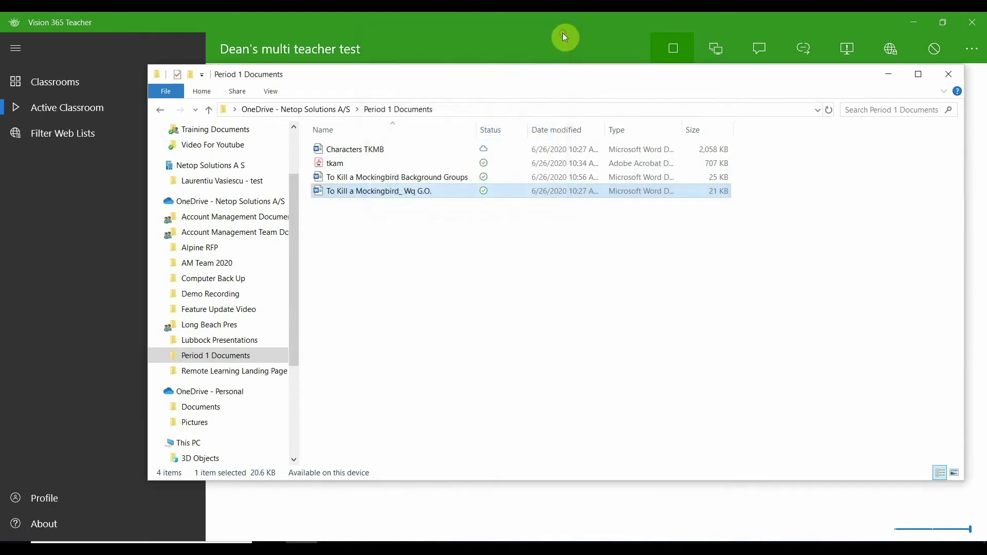
click(887, 75)
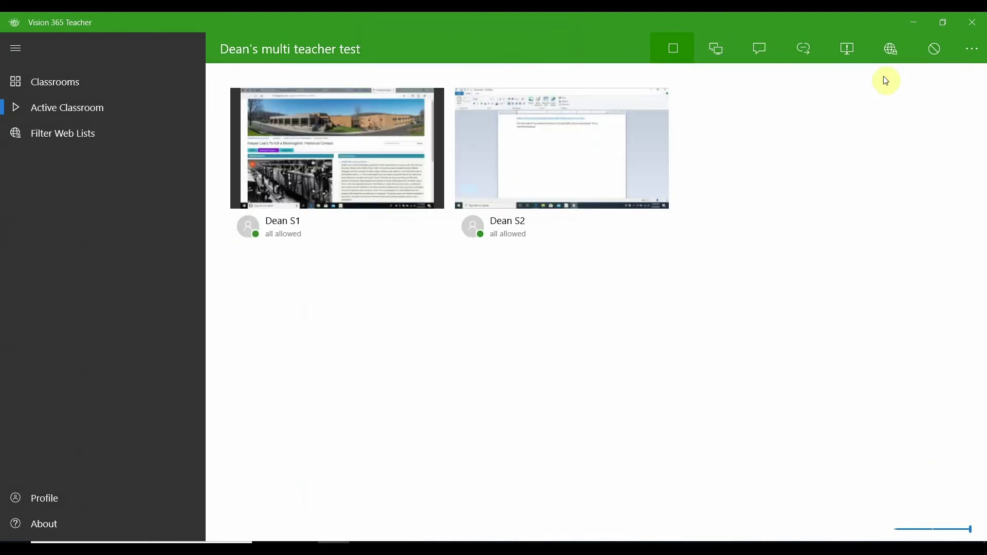
click(619, 132)
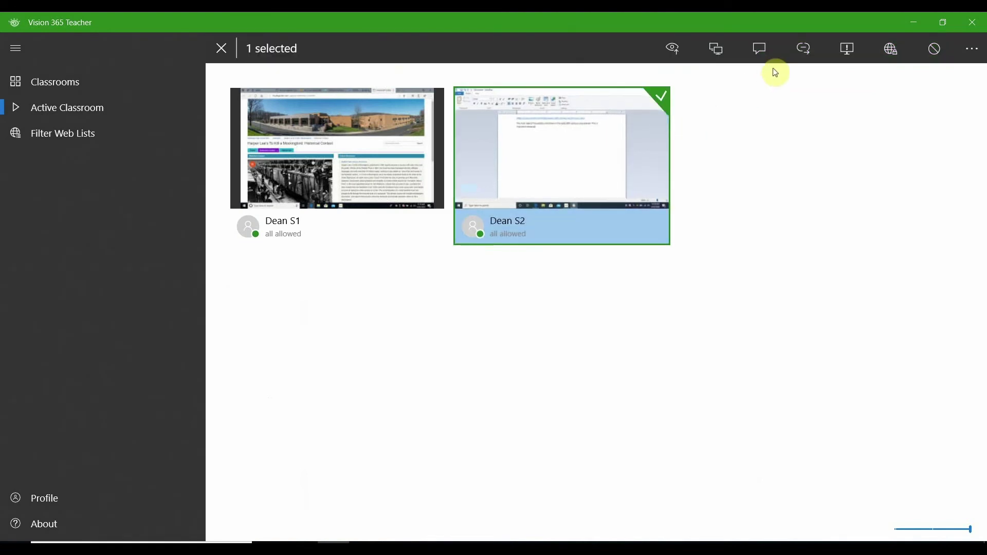
click(803, 49)
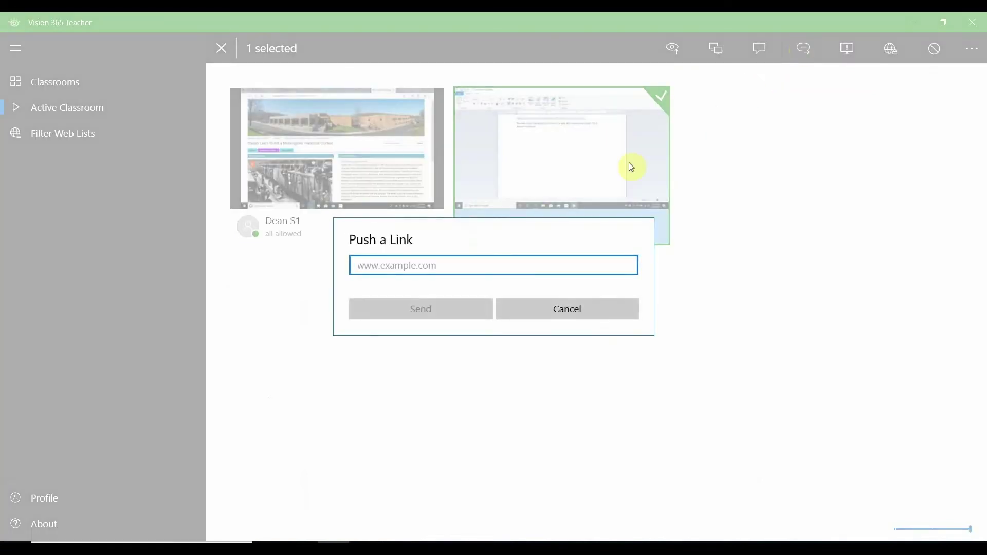
key(ctrl+v)
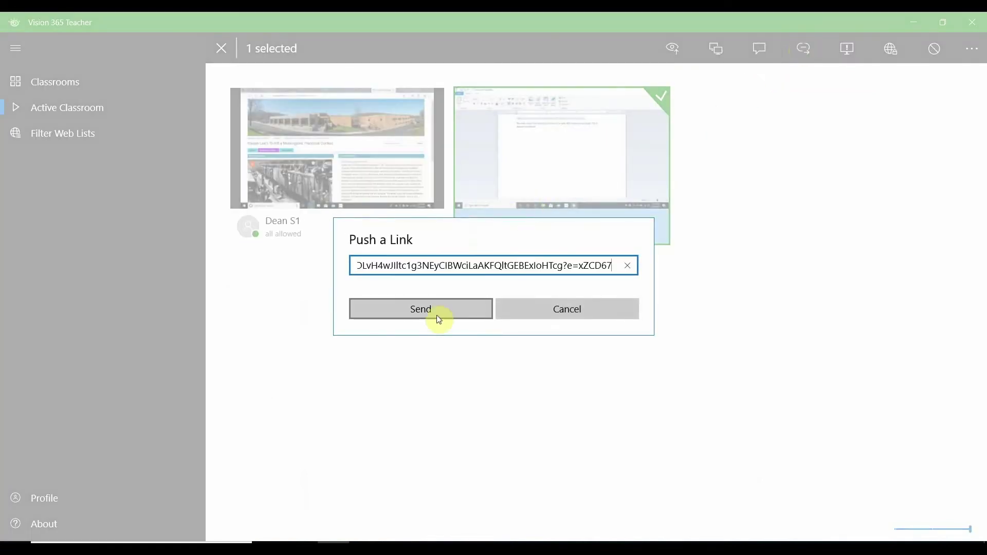
click(436, 314)
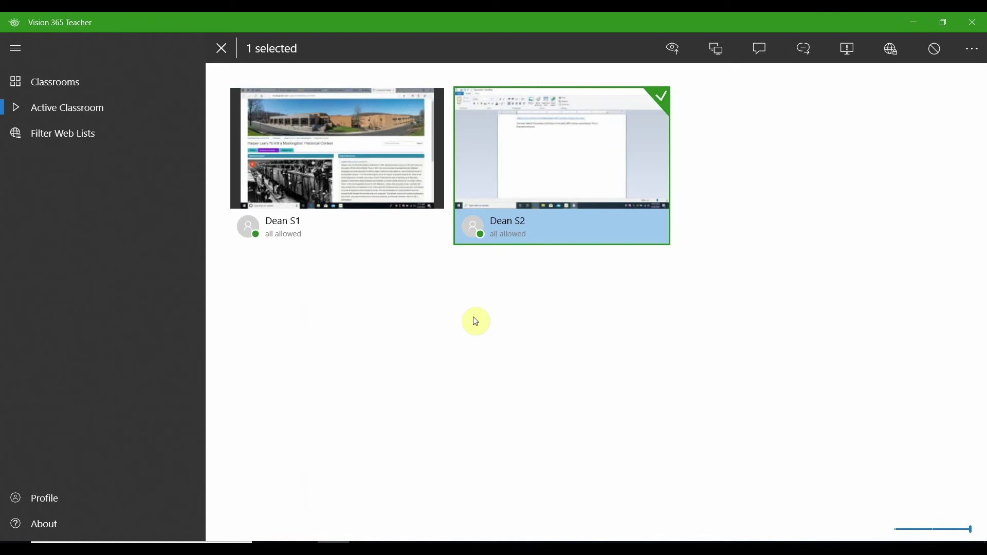
click(525, 198)
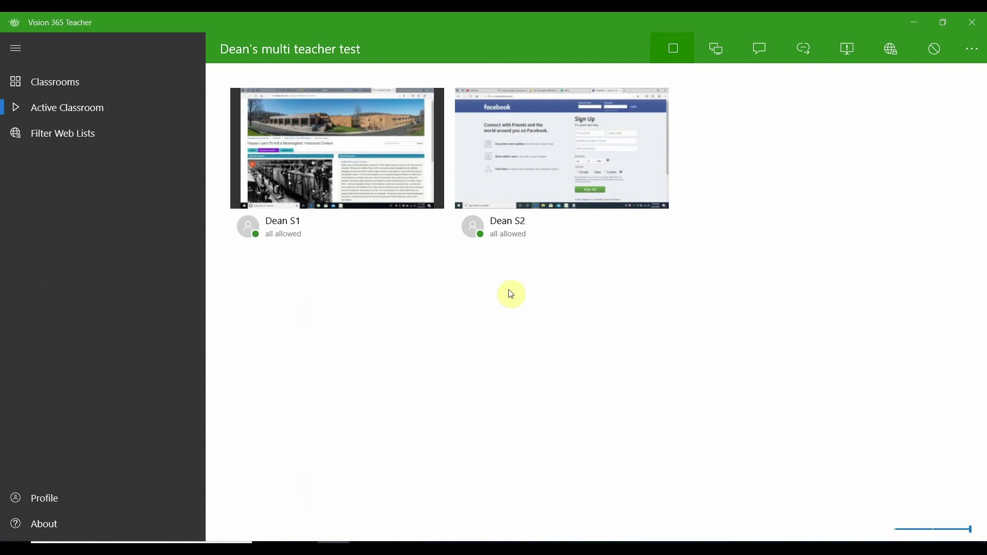
- Lock all students' screens with the "Attention, please!" notice, and release them
click(851, 53)
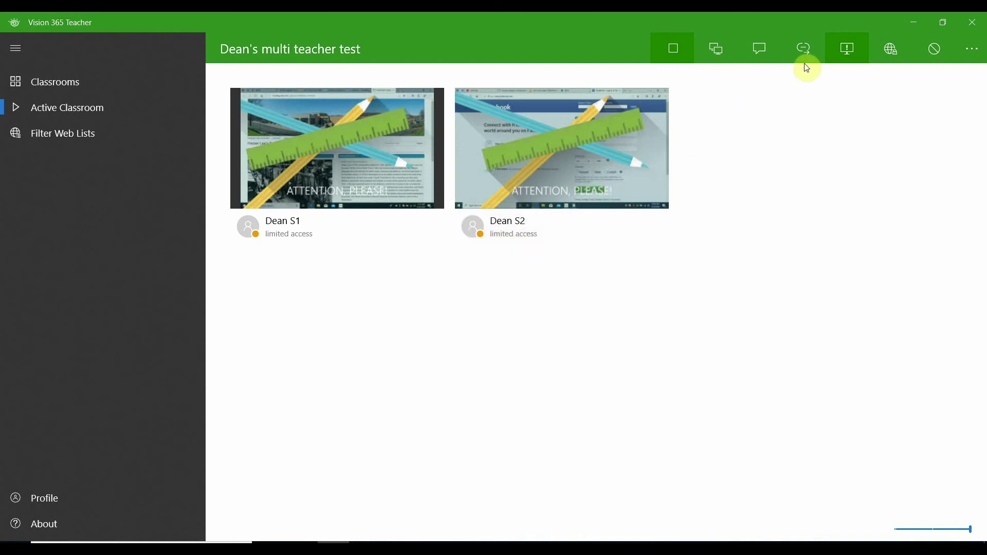
click(845, 46)
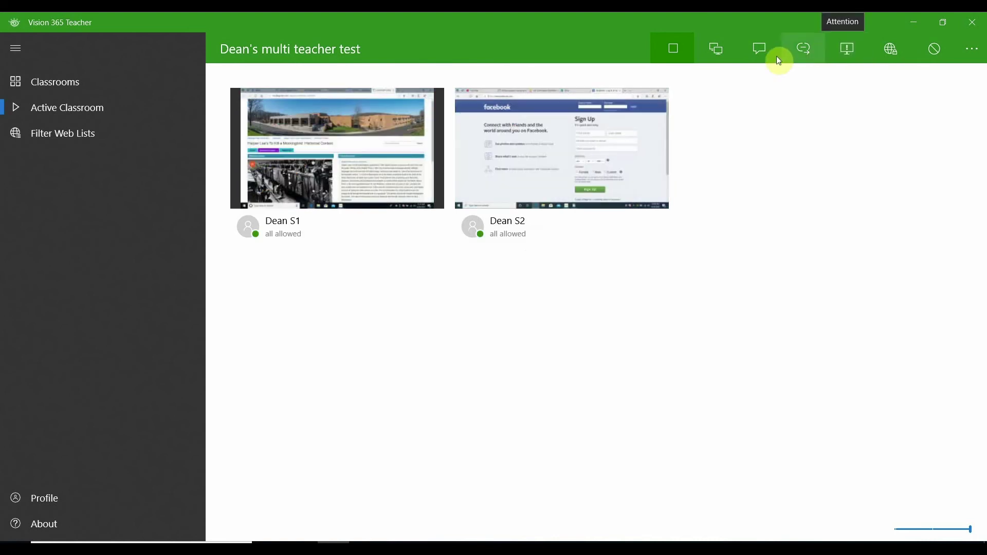
- Share the teacher's screen with the whole class, present the character diagram in Characters TKMB maximized, and minimize the document and close its folder
click(724, 57)
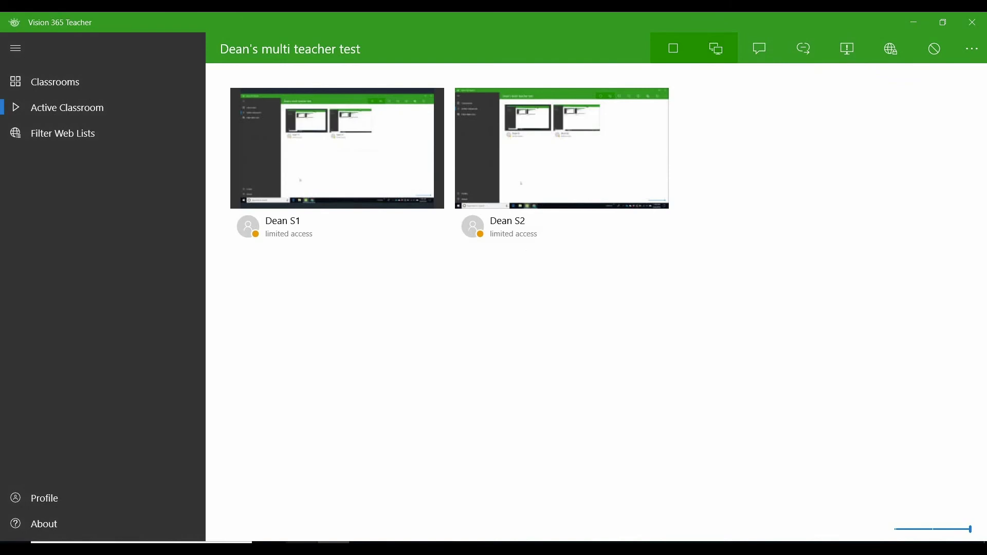
key(alt+Tab)
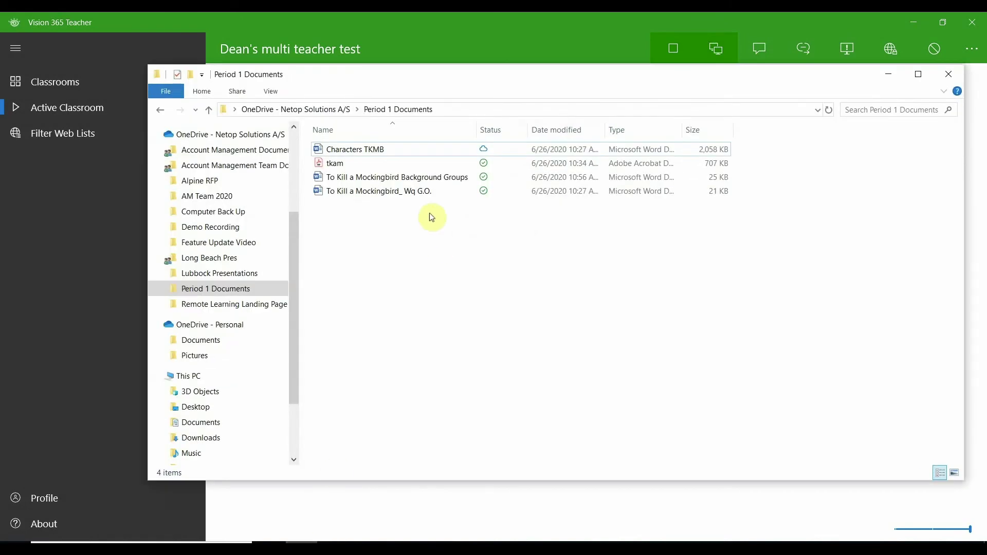
double_click(415, 152)
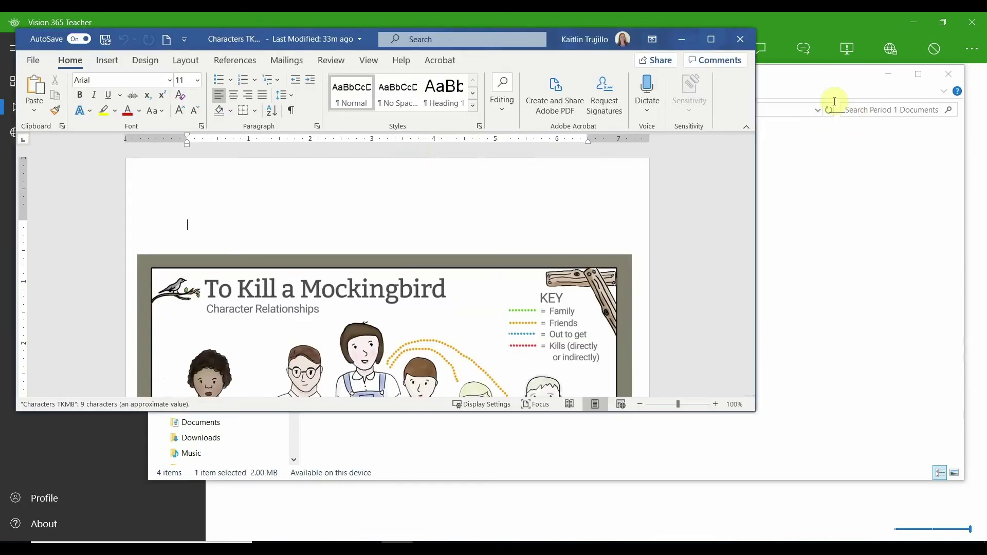
click(711, 40)
scroll(630, 347, down, 4)
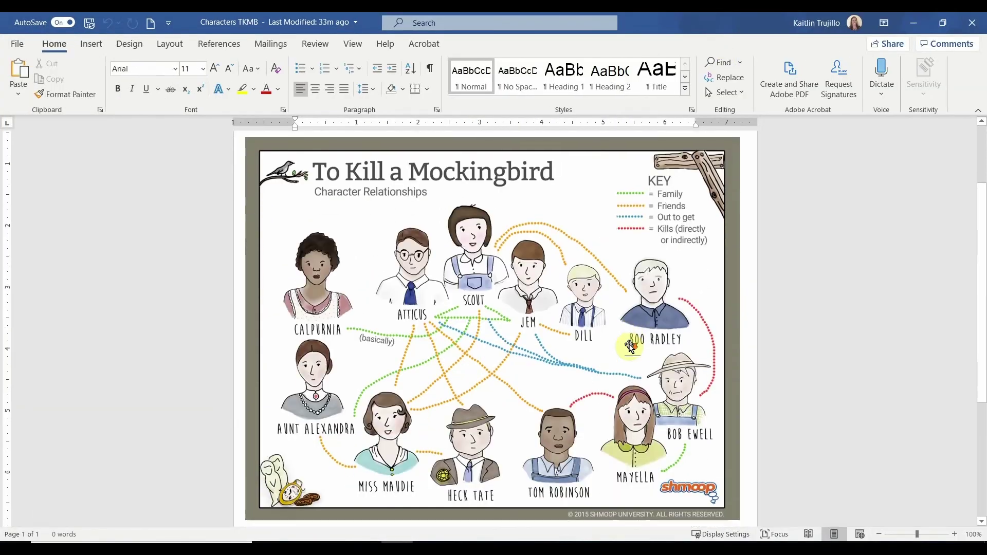
scroll(630, 347, up, 1)
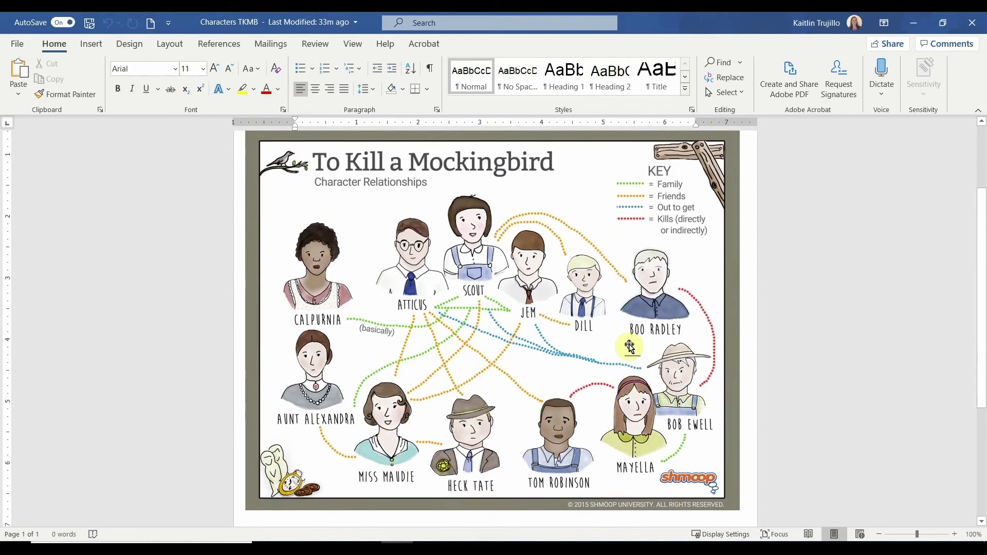
click(920, 28)
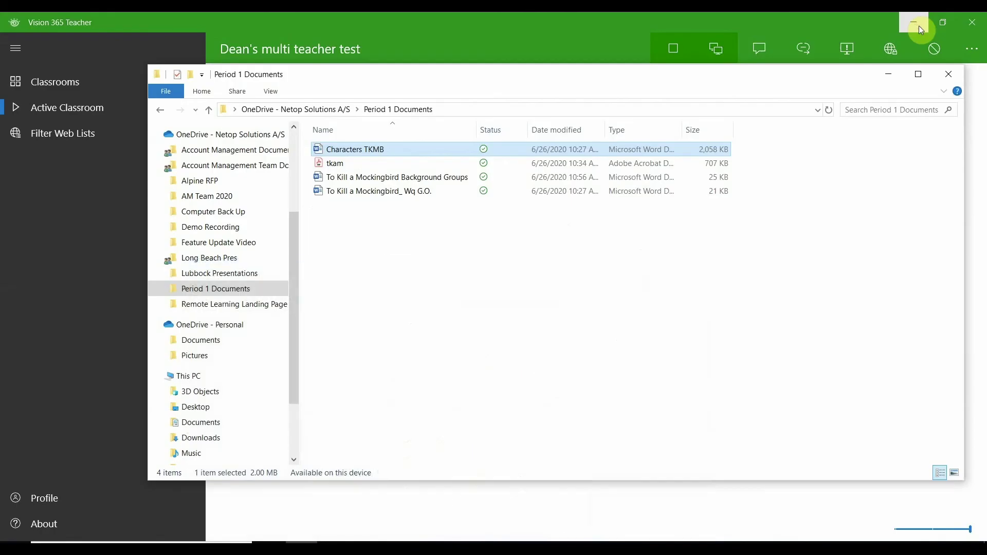
click(948, 74)
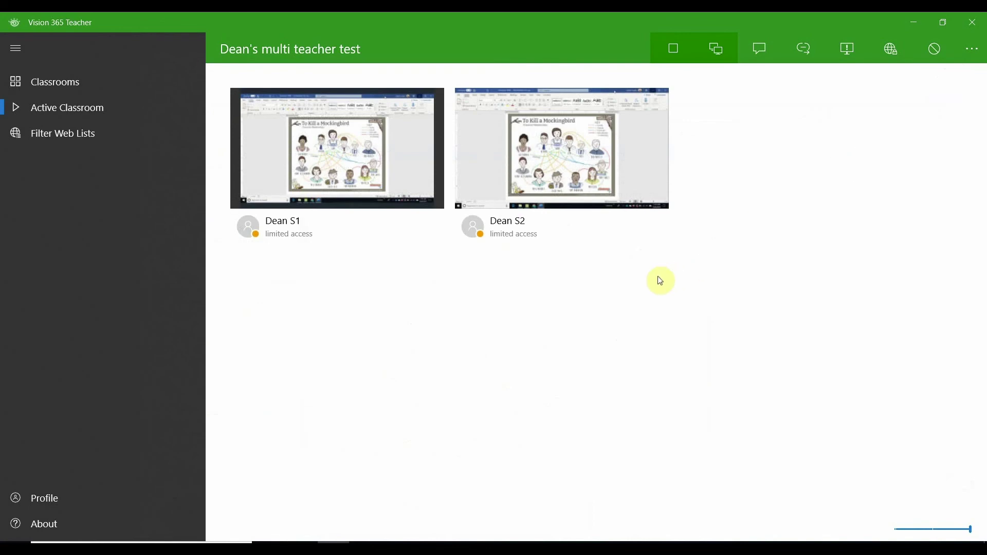
- Move the classroom window to the middle of the desktop and maximize it again
drag(602, 24, 184, 41)
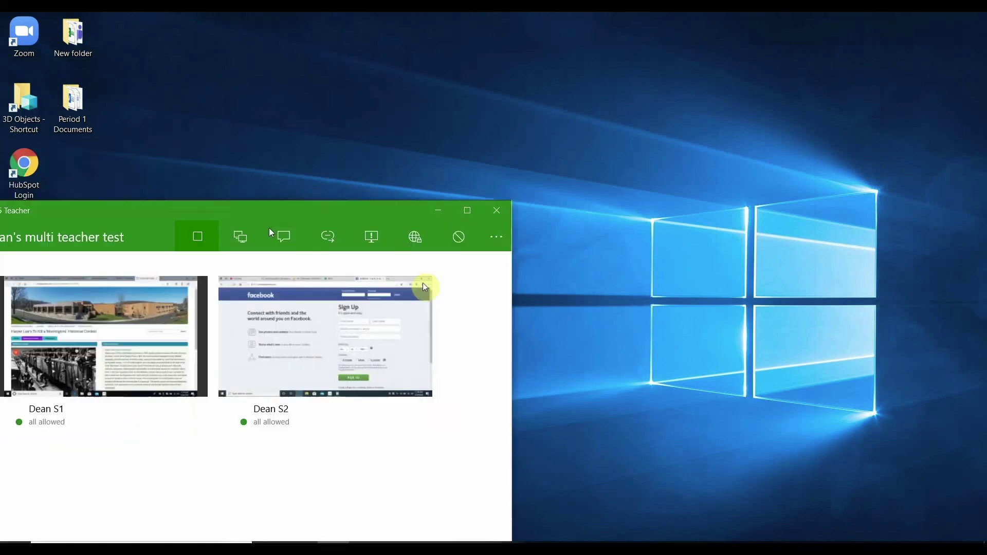
drag(425, 286, 526, 109)
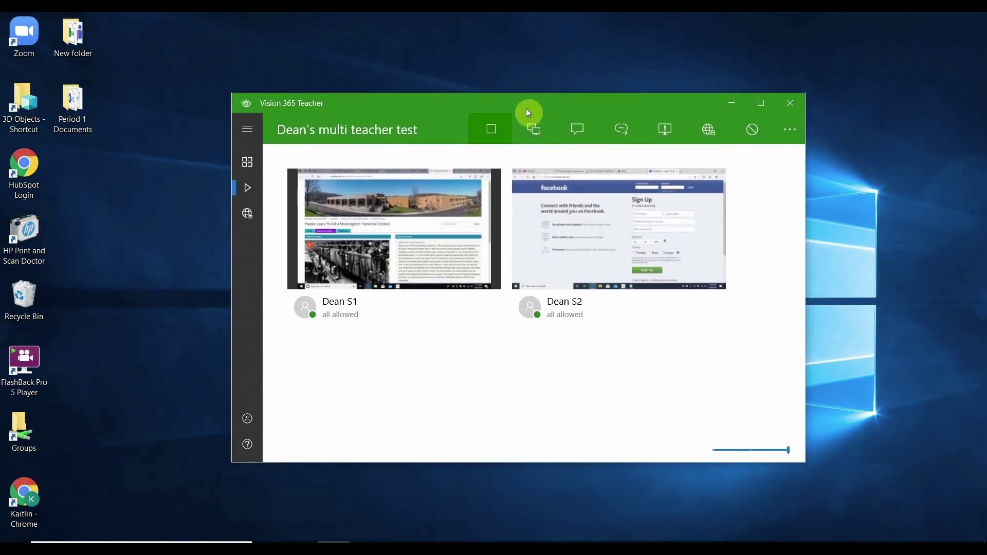
click(755, 104)
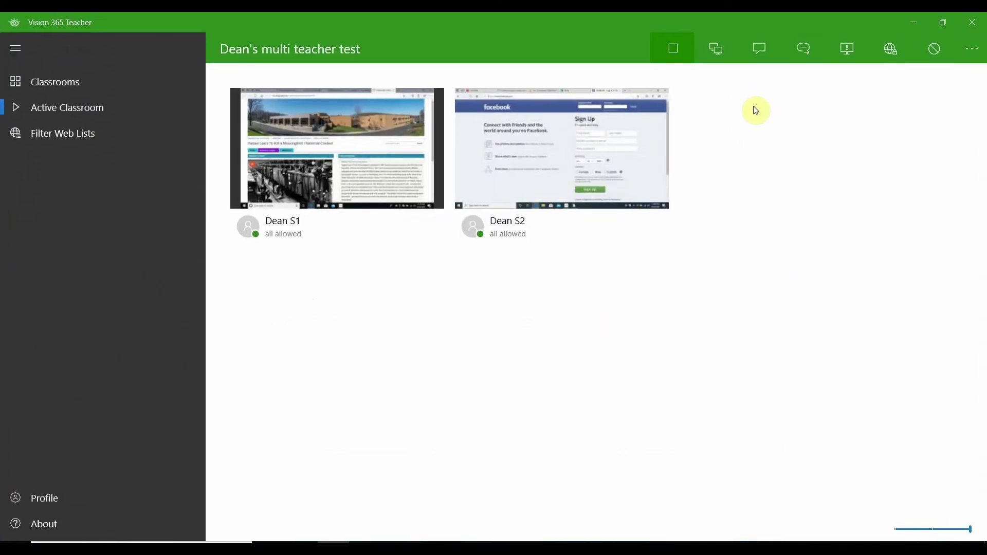